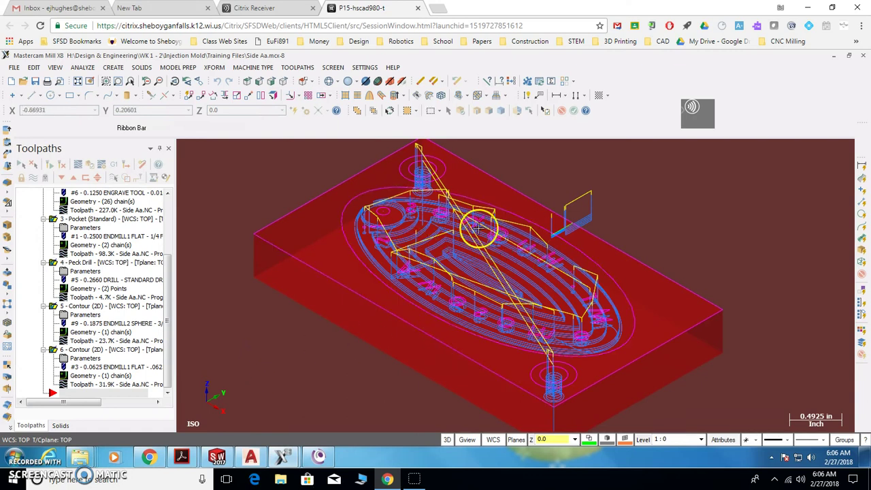
# Step: Verify the selected toolpaths by playing the machining simulation in a maximized simulator window
pyautogui.scroll(-3, 562, 229)
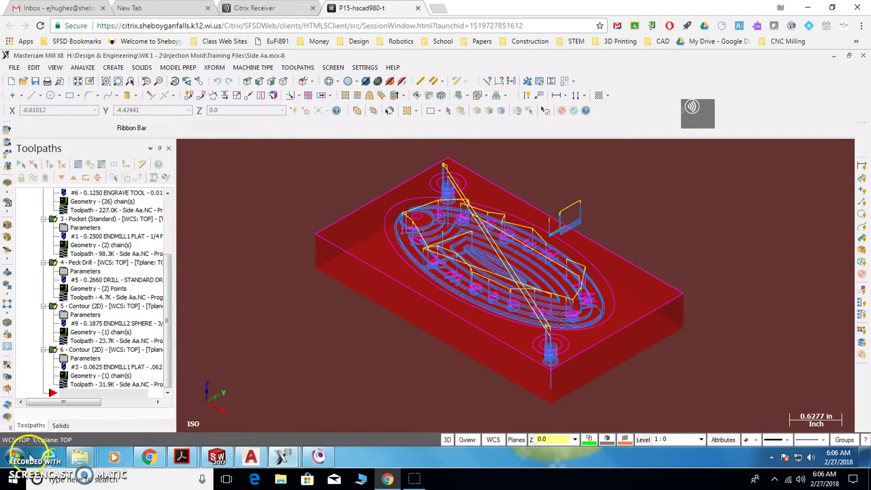
pyautogui.scroll(-1, 532, 266)
pyautogui.scroll(2, 532, 266)
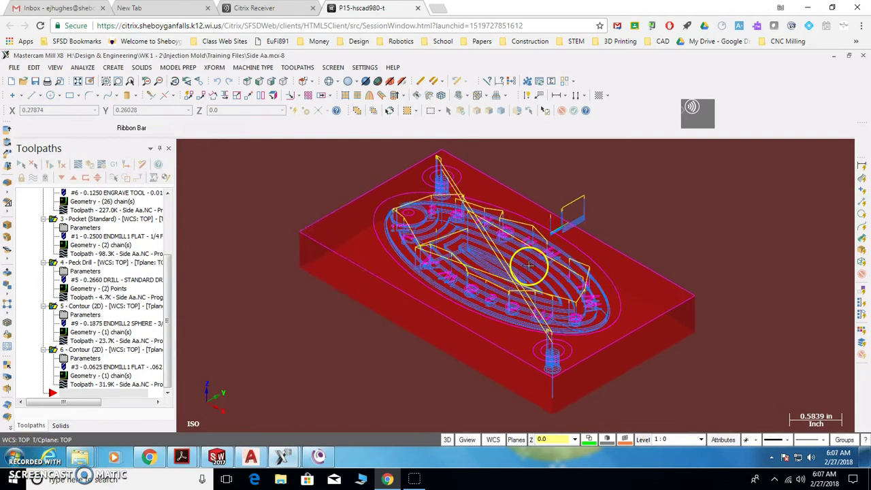
pyautogui.click(89, 167)
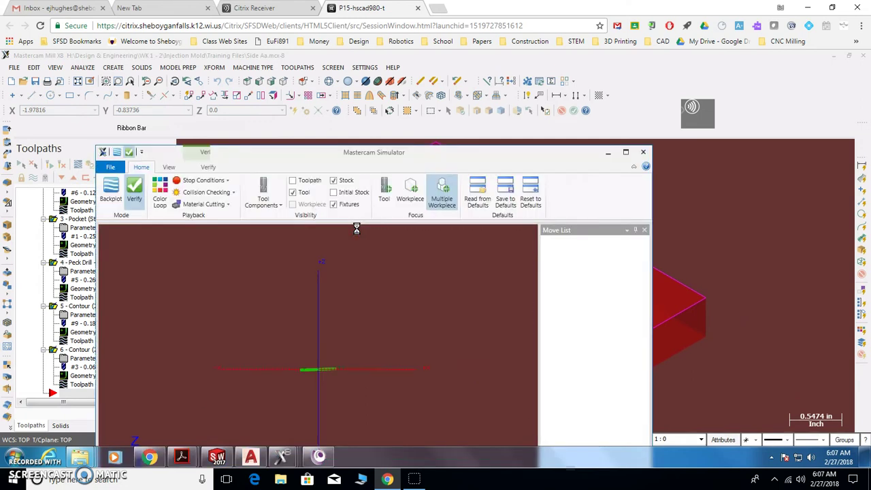
pyautogui.click(626, 153)
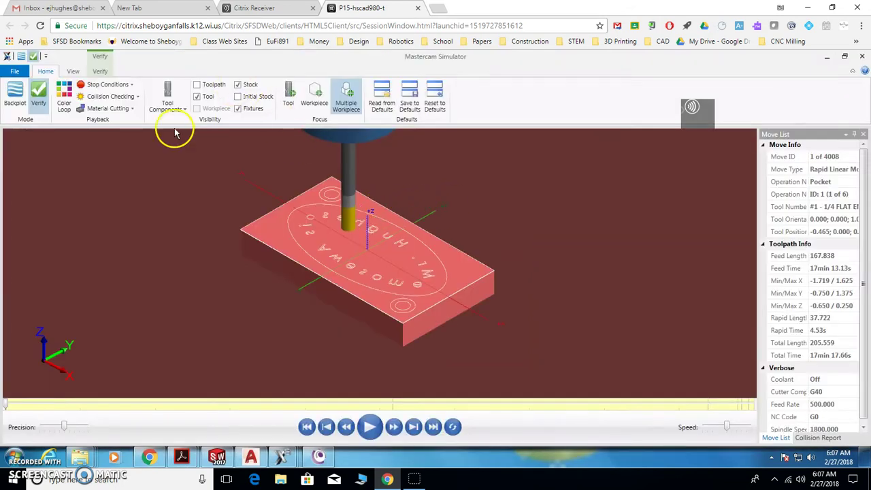
pyautogui.click(368, 426)
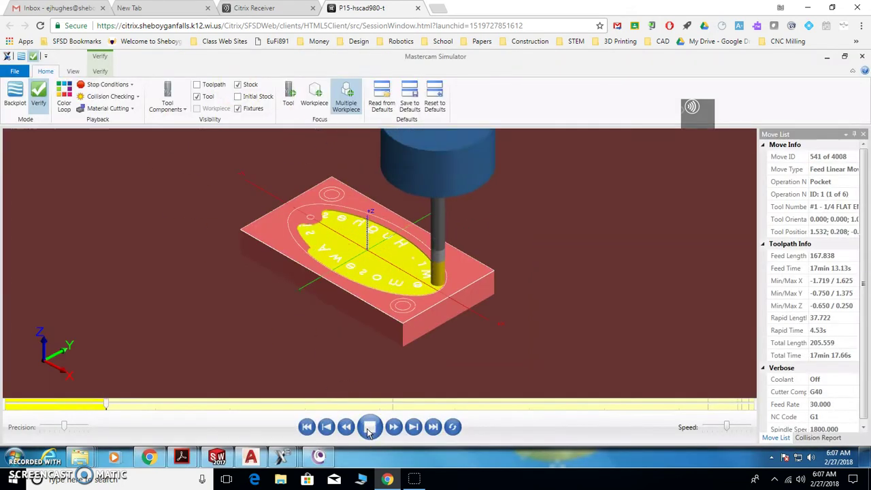
# Step: Examine the simulated mold's pocket, engraved lettering, round holes and edge gate up close, and close the simulator
pyautogui.scroll(5, 312, 239)
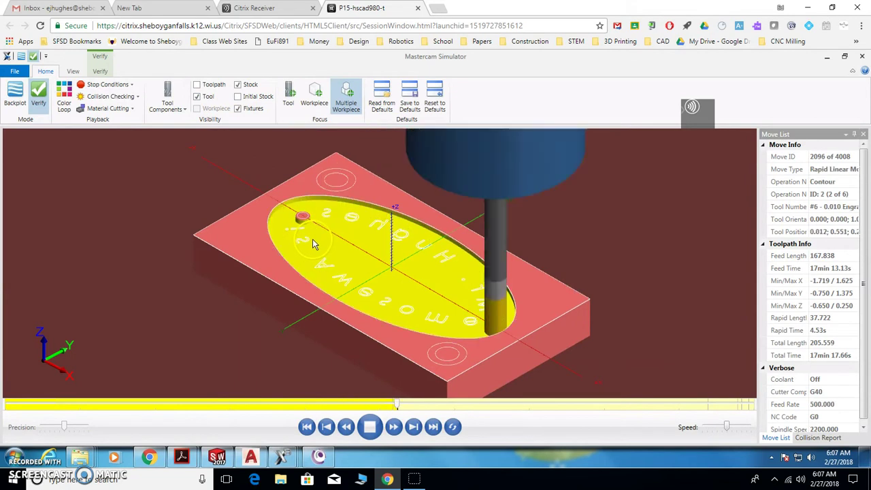
pyautogui.moveTo(359, 257); pyautogui.dragTo(375, 247, button='middle')
pyautogui.scroll(-3, 520, 303)
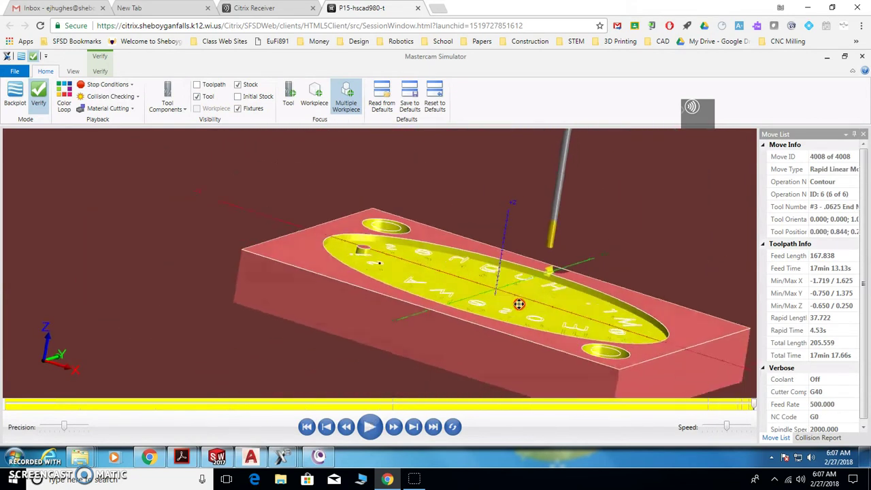
pyautogui.moveTo(519, 303); pyautogui.dragTo(496, 292, button='middle')
pyautogui.scroll(6, 550, 311)
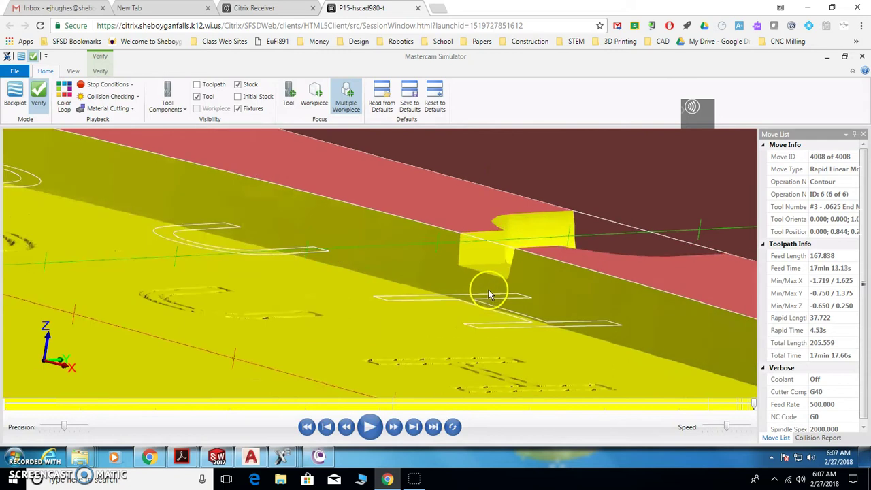
pyautogui.scroll(-6, 478, 278)
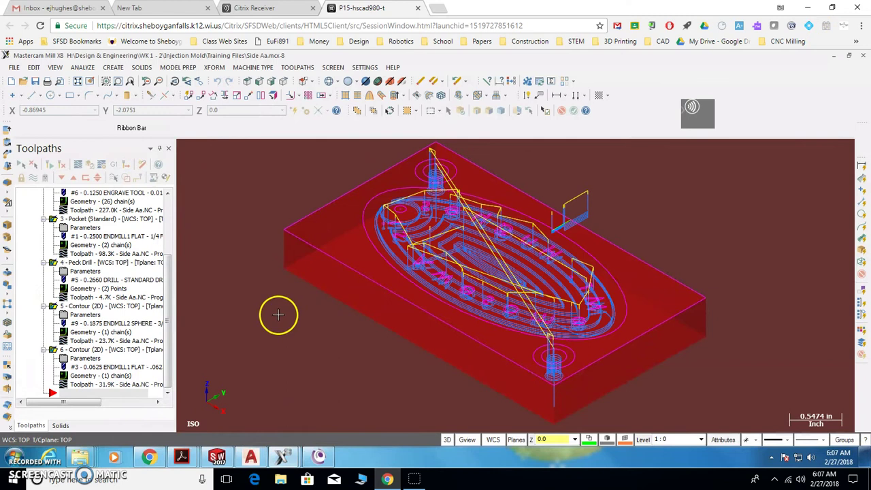
# Step: Review the toolpath operations and post-process them to an NC file with Overwrite and Edit enabled
pyautogui.moveTo(279, 314); pyautogui.dragTo(404, 341, button='middle')
pyautogui.moveTo(168, 308); pyautogui.dragTo(170, 213)
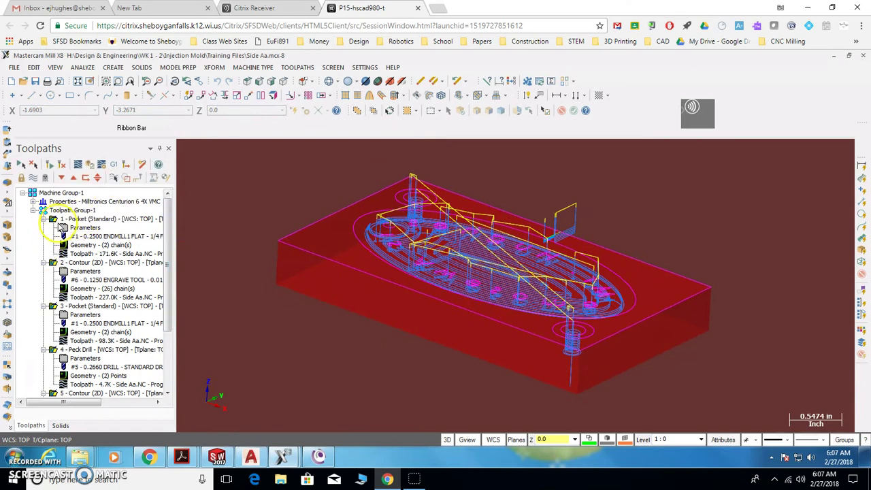
pyautogui.moveTo(167, 253); pyautogui.dragTo(166, 314)
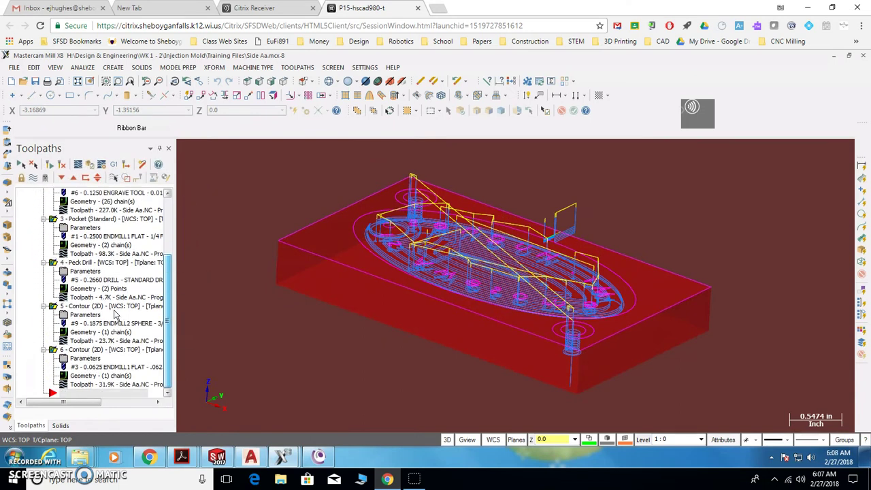
pyautogui.click(114, 165)
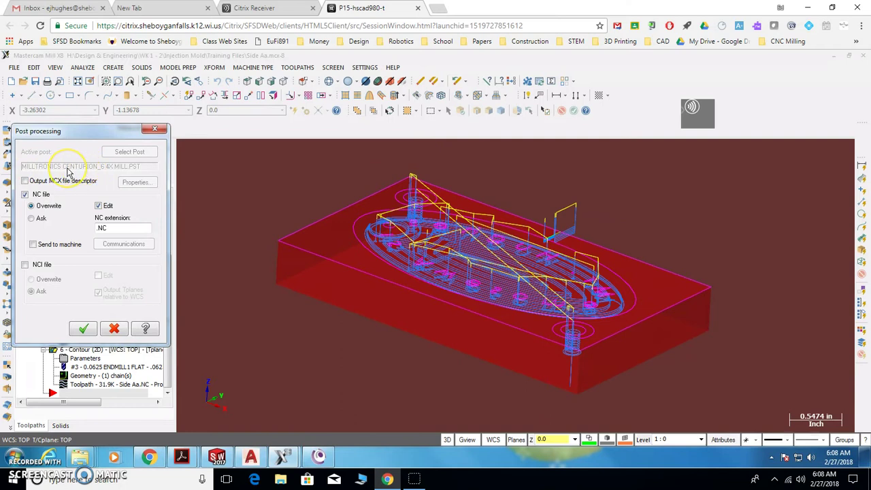
pyautogui.click(84, 329)
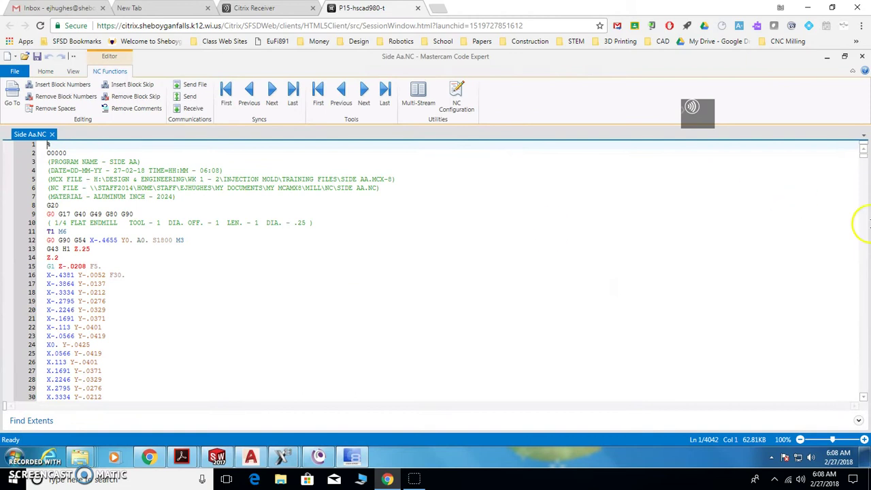
# Step: Remove the opening % line and set the program header to O5555 with a comment giving the surname and Side A
pyautogui.moveTo(864, 184); pyautogui.dragTo(862, 155)
pyautogui.click(48, 152)
pyautogui.press('BackSpace')
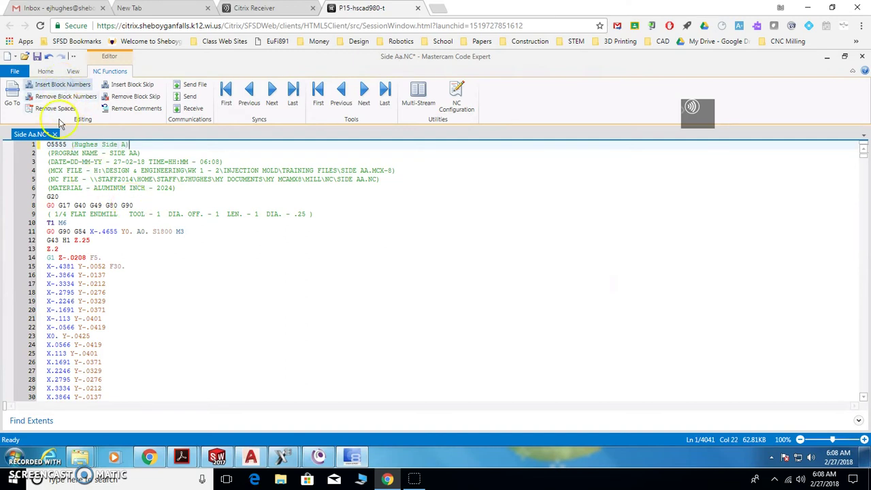
# Step: Insert block numbers throughout the program and delete the block number in front of the O5555 header line
pyautogui.click(62, 84)
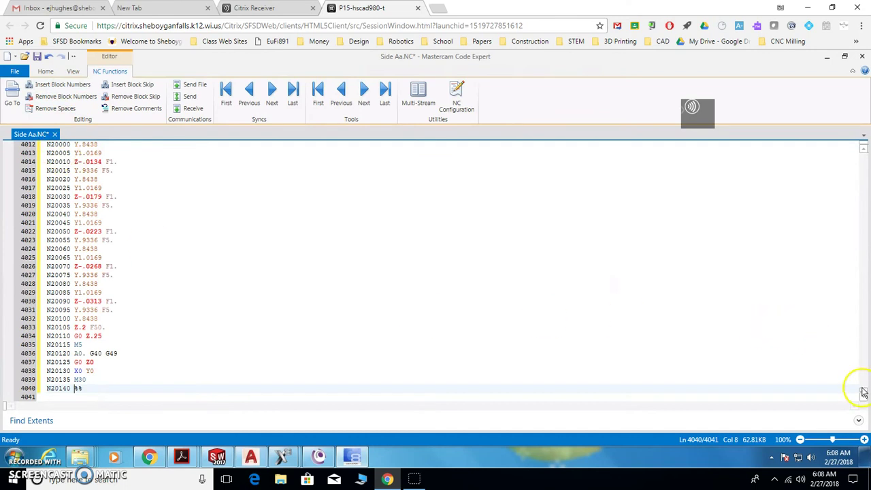
pyautogui.moveTo(862, 393); pyautogui.dragTo(862, 145)
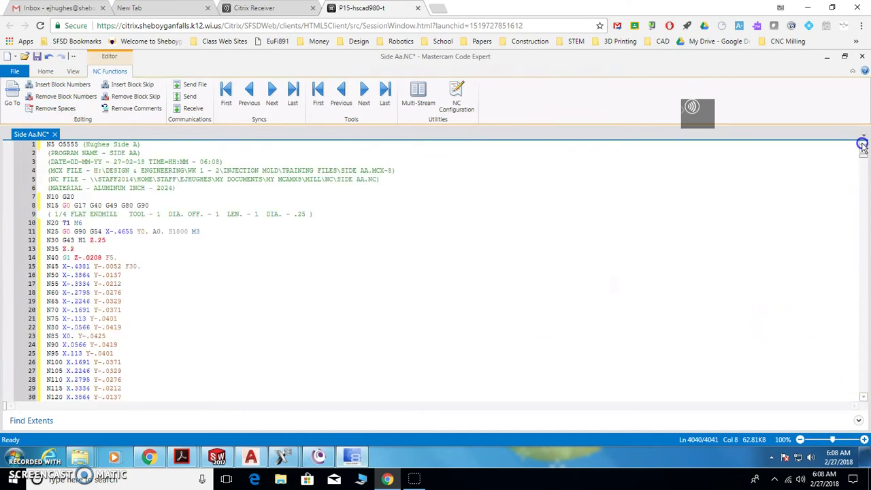
pyautogui.click(57, 145)
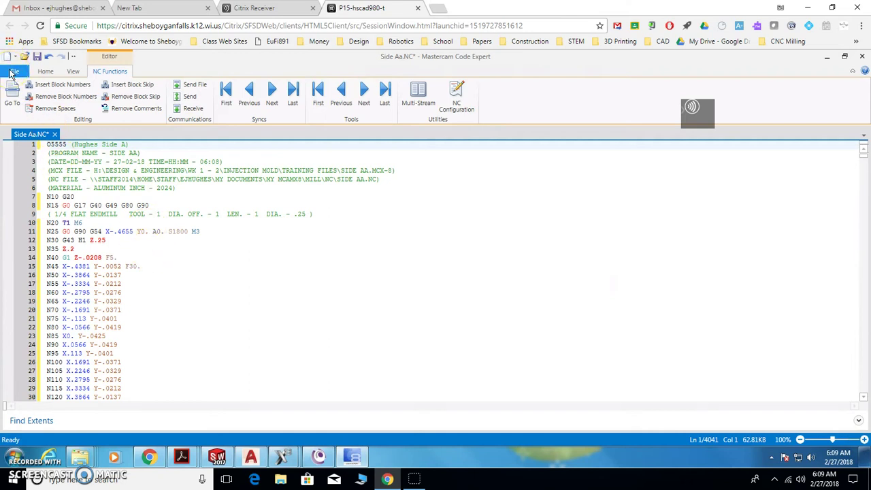
# Step: Save the program to the cnc (Y:) network drive as a text file named O5555
pyautogui.click(12, 72)
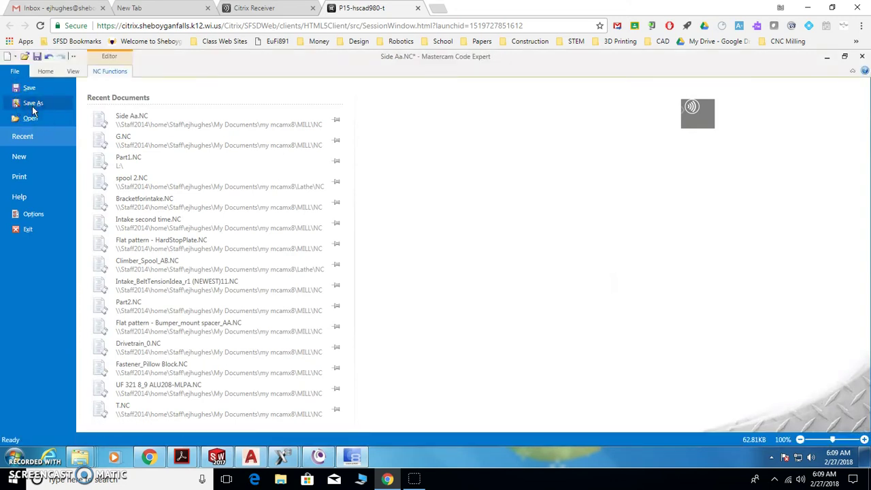
pyautogui.click(33, 104)
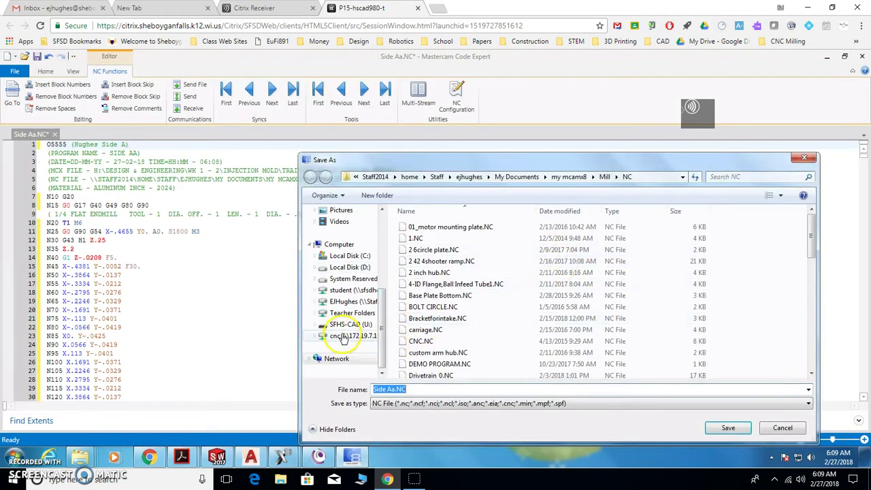
pyautogui.click(343, 336)
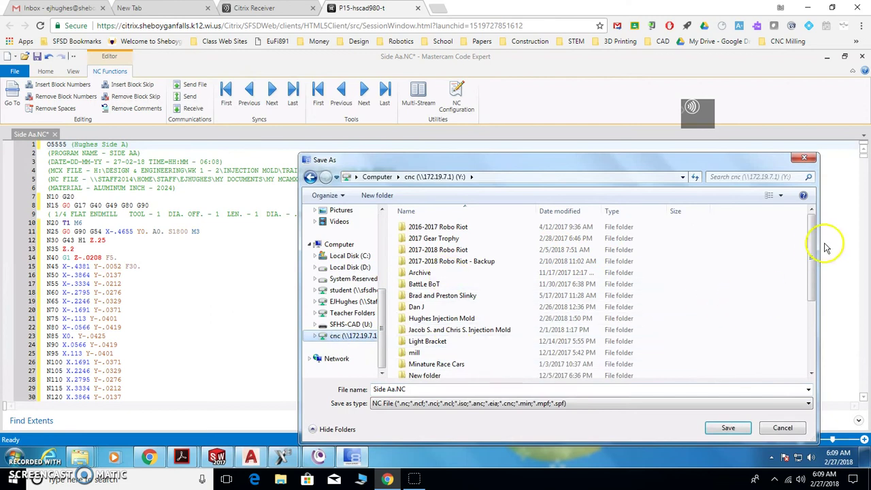
pyautogui.moveTo(814, 256); pyautogui.dragTo(810, 353)
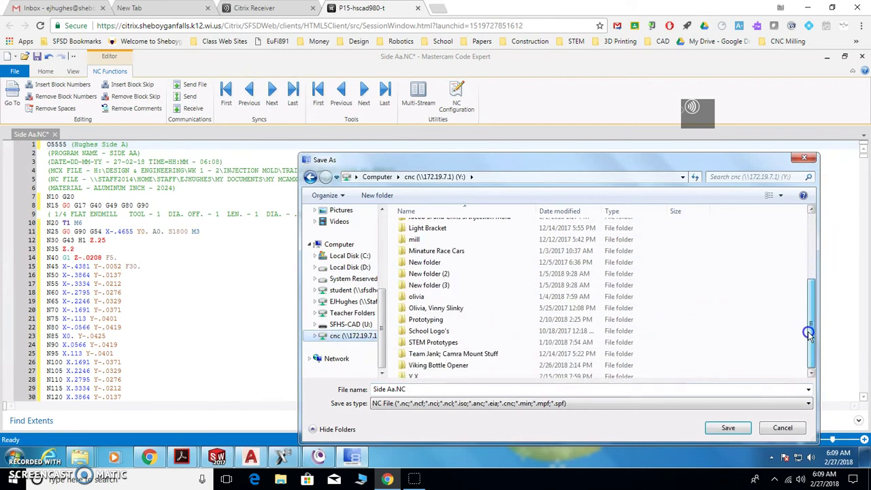
pyautogui.click(475, 403)
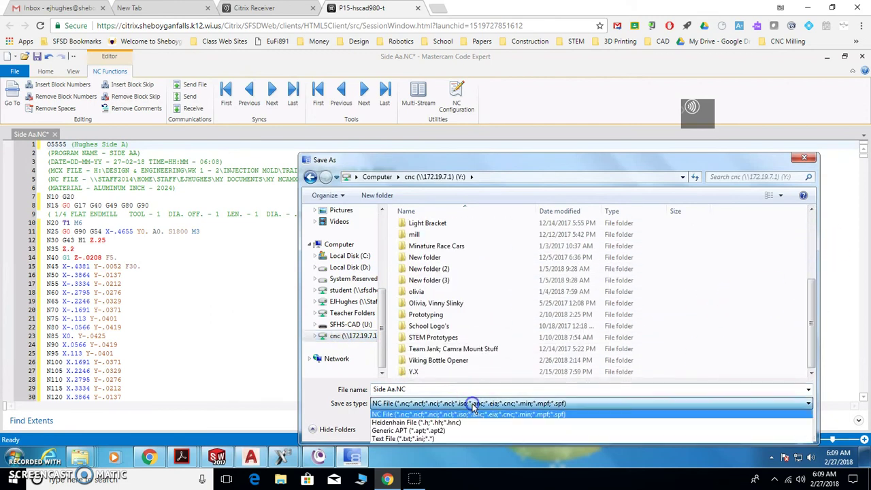
pyautogui.click(430, 438)
pyautogui.click(416, 389)
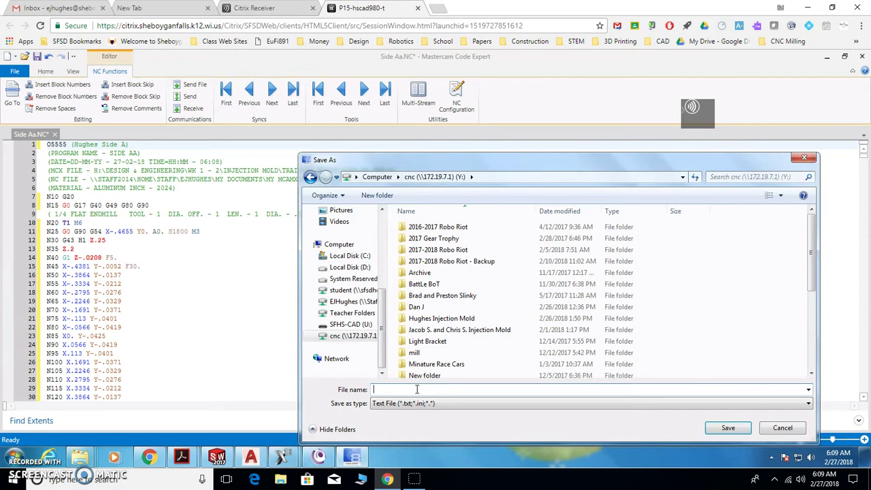
pyautogui.write('O')
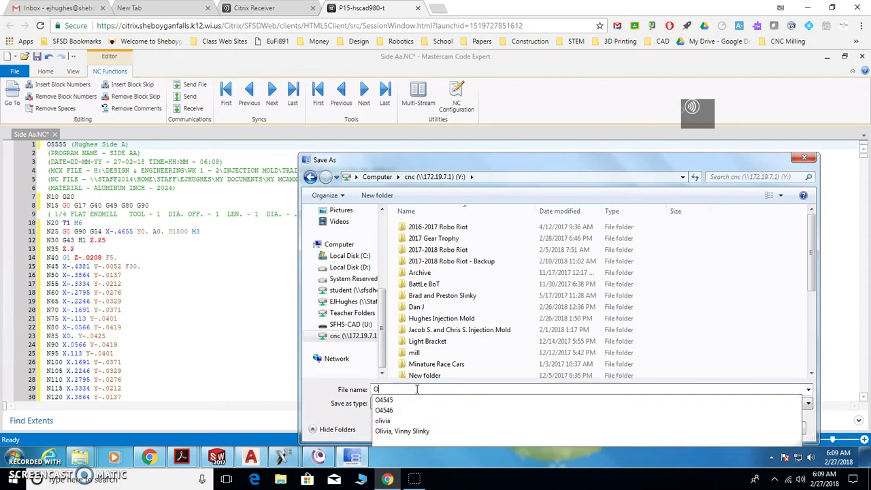
pyautogui.write('5555')
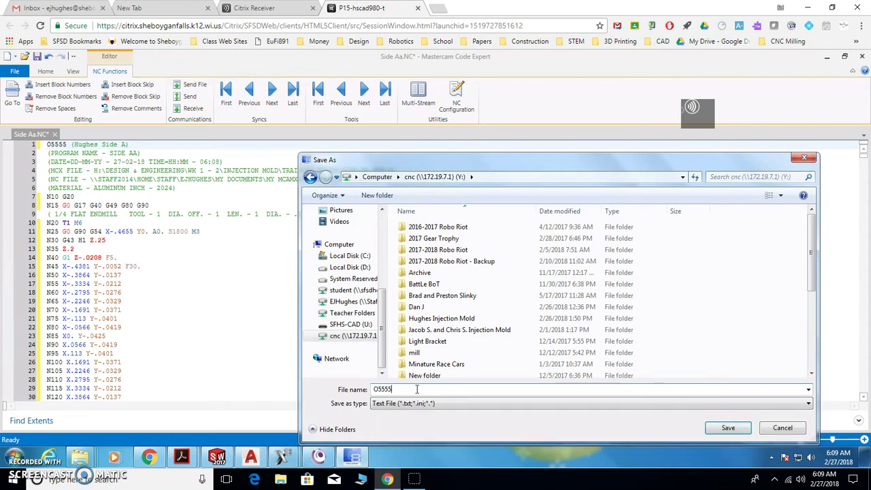
pyautogui.click(725, 427)
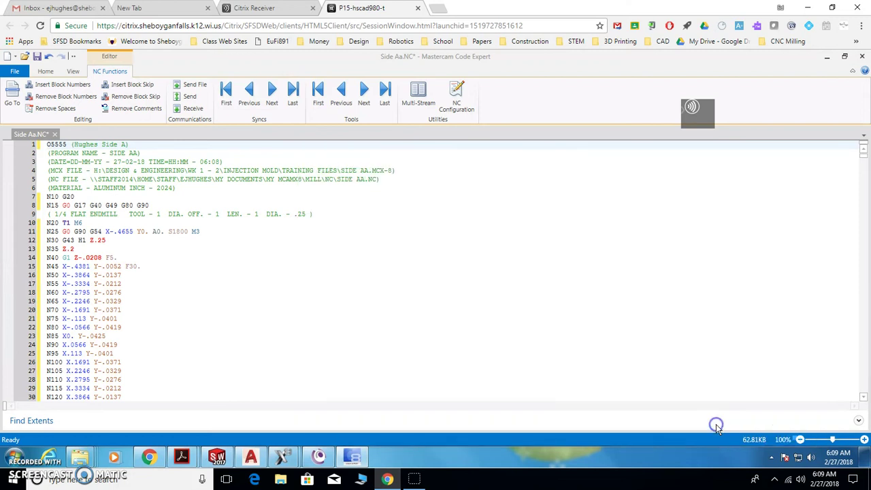
# Step: Open the cnc (Y:) drive in Windows Explorer and sort its contents by date modified
pyautogui.click(14, 456)
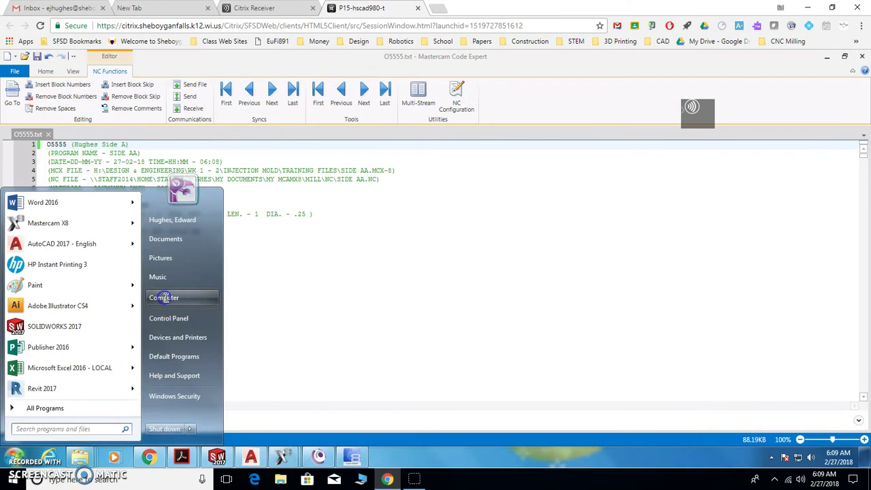
pyautogui.click(163, 301)
pyautogui.doubleClick(547, 320)
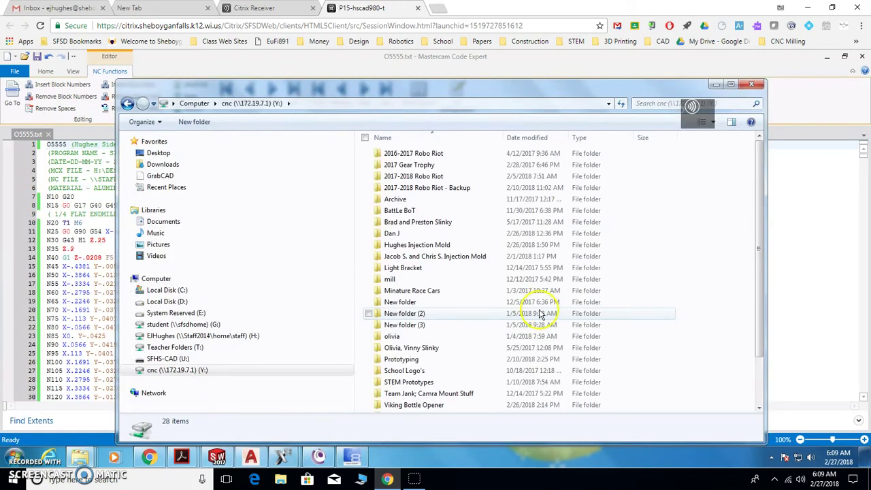
pyautogui.click(528, 138)
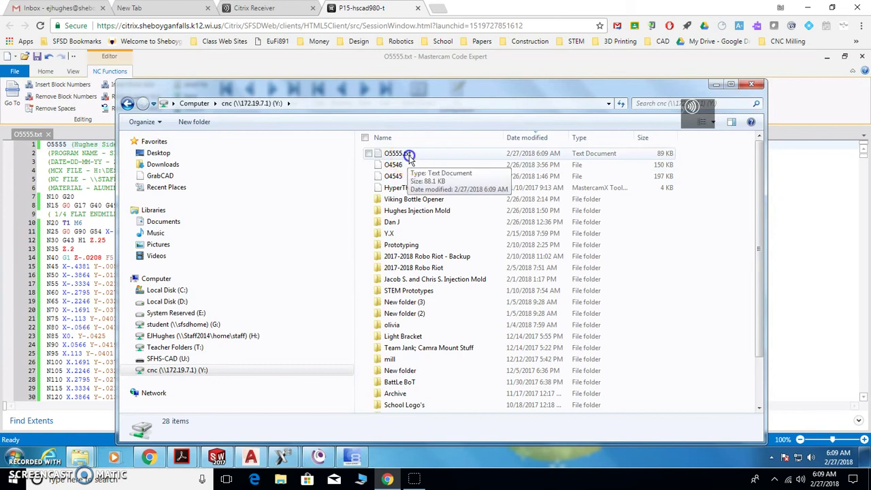
# Step: Rename O5555.txt to O5555, removing the .txt extension, and accept the extension change
pyautogui.click(408, 156)
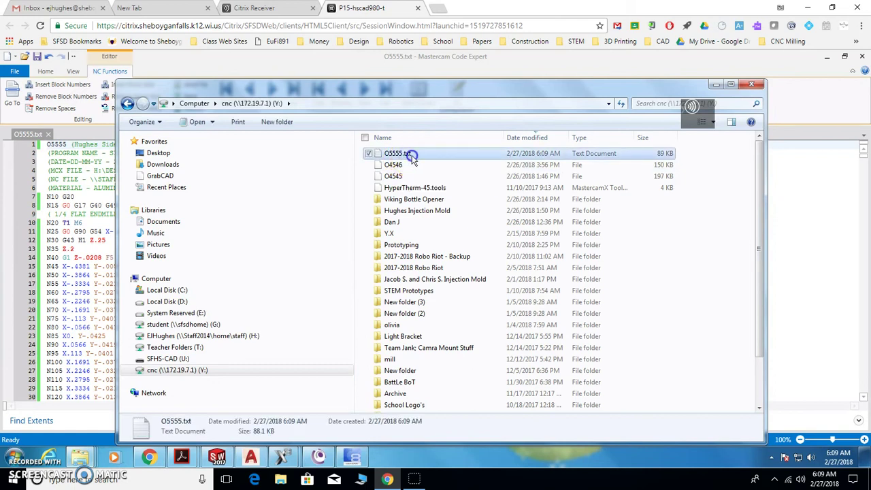
pyautogui.click(411, 156)
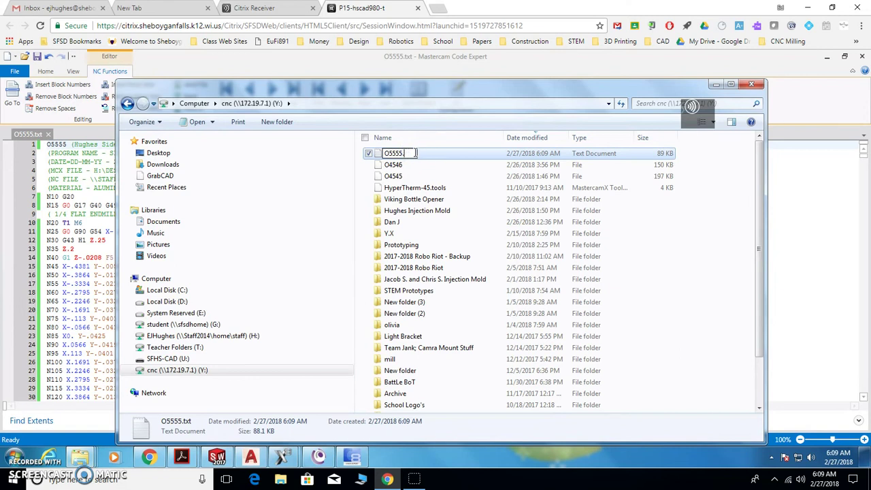
pyautogui.press('Return')
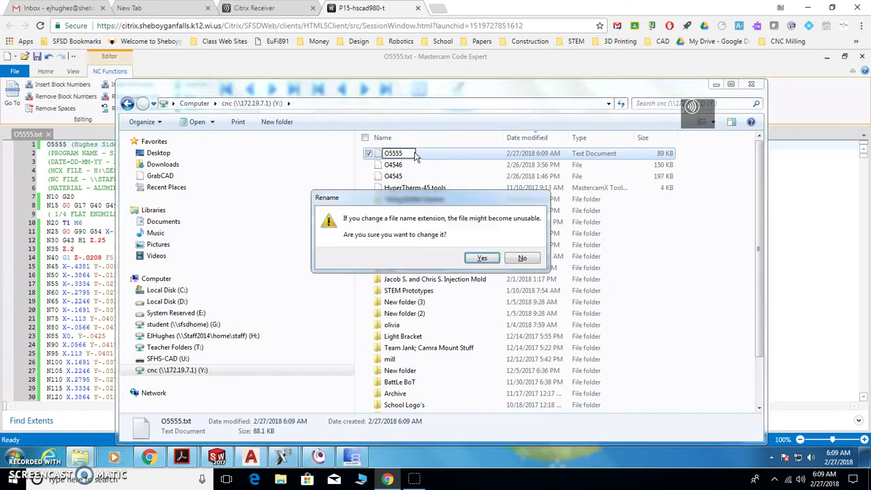
pyautogui.click(481, 258)
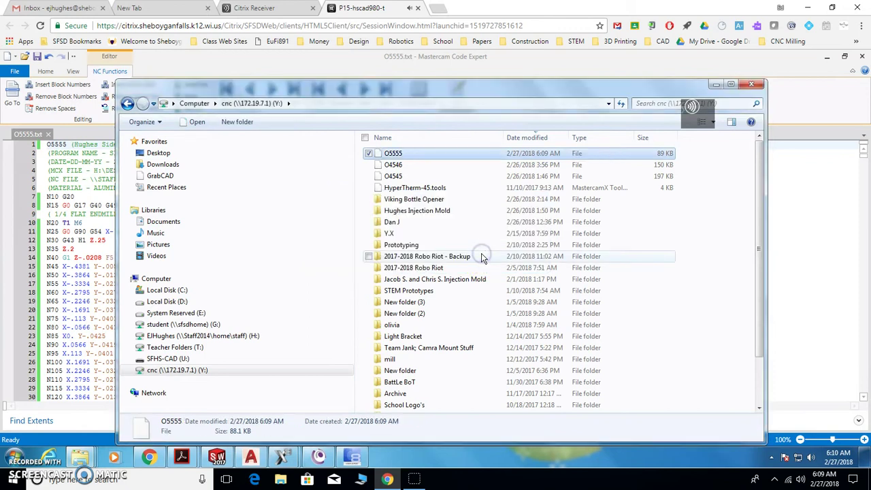
# Step: Copy the O5555 file from the cnc (Y:) drive into the C:\FastSIM\cncsim\parts folder
pyautogui.rightClick(395, 155)
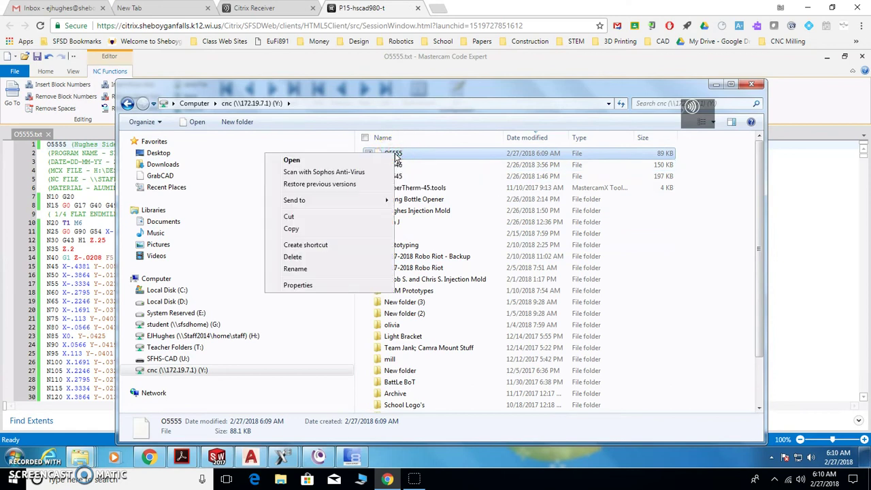
pyautogui.click(323, 232)
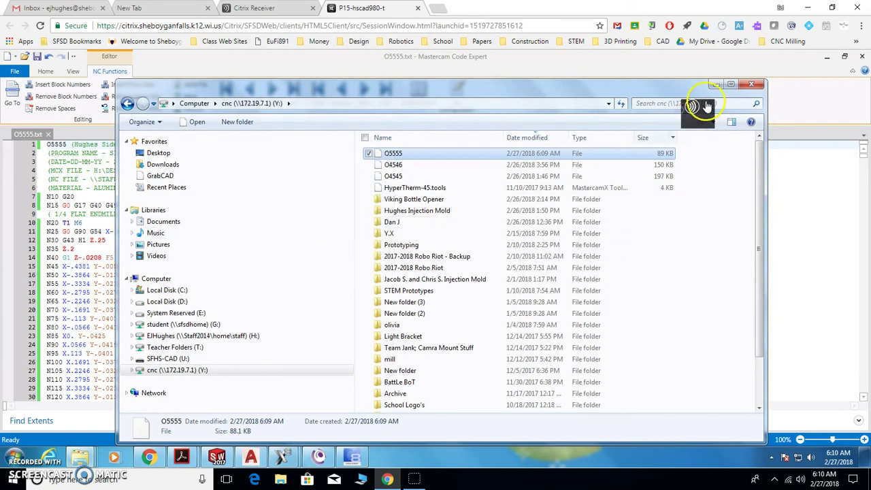
pyautogui.click(163, 291)
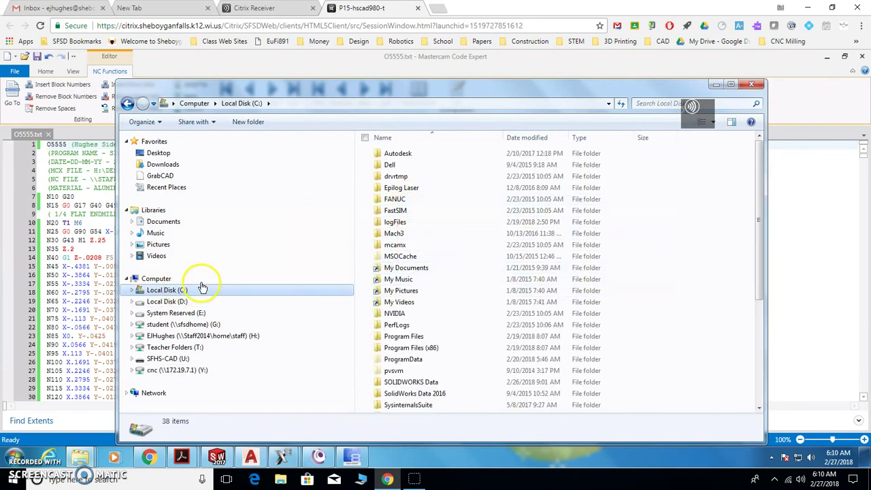
pyautogui.doubleClick(400, 213)
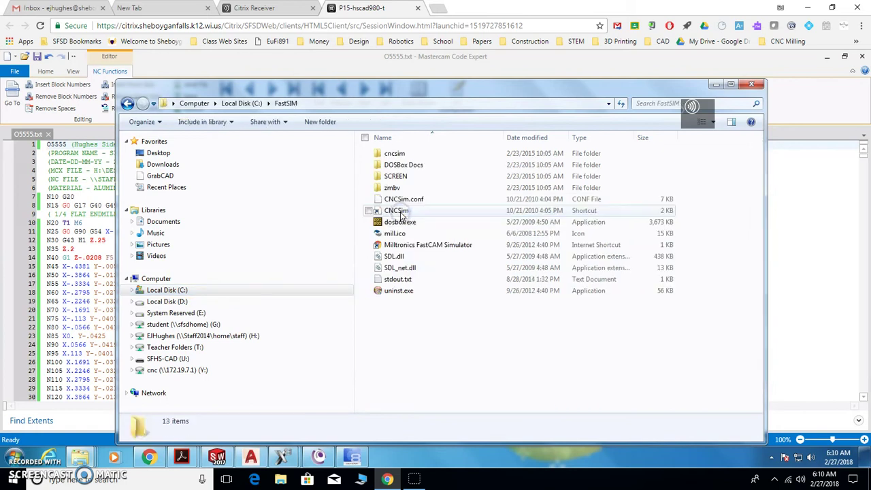
pyautogui.doubleClick(401, 153)
pyautogui.doubleClick(400, 154)
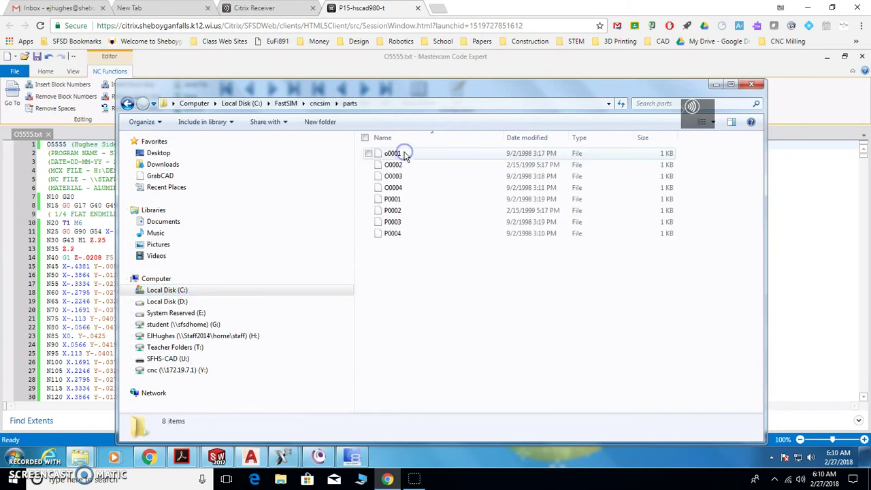
pyautogui.rightClick(415, 265)
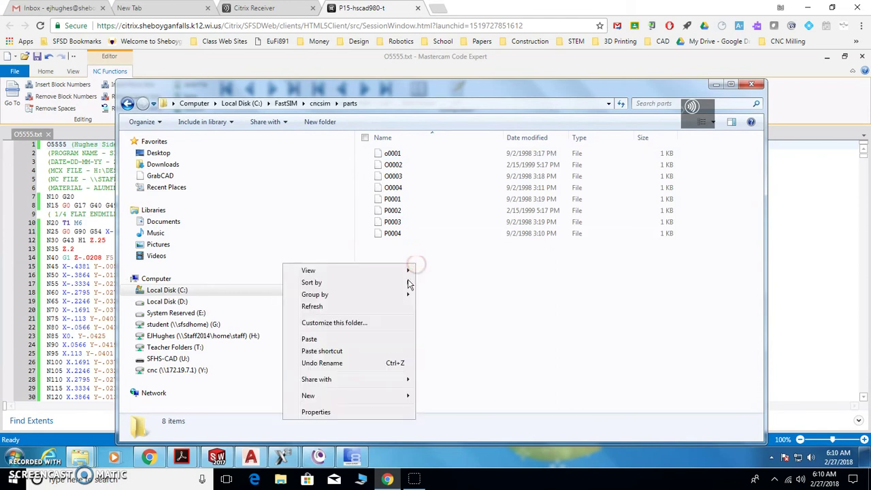
pyautogui.click(384, 343)
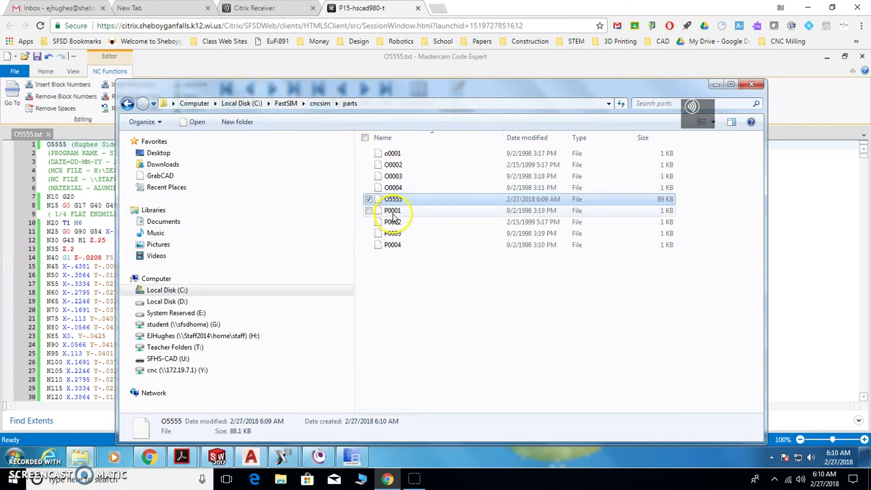
# Step: Clear the open windows off the remote desktop and launch the CNCSim simulator
pyautogui.click(715, 84)
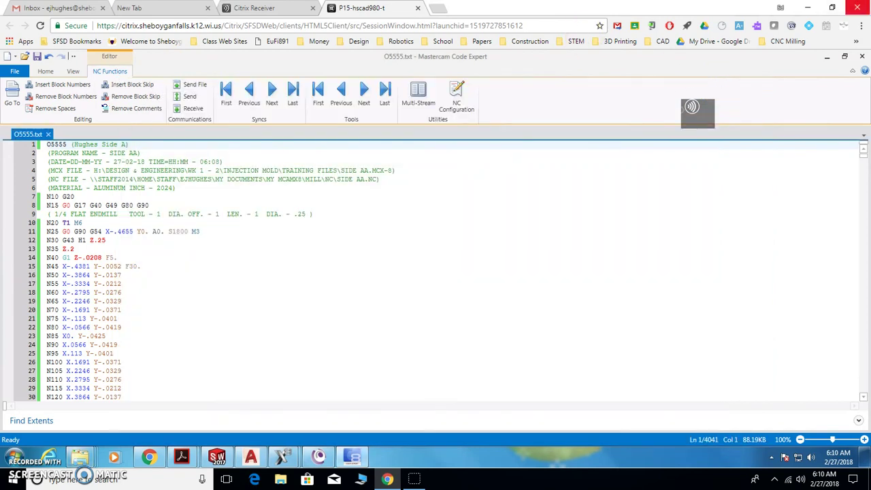
pyautogui.click(810, 8)
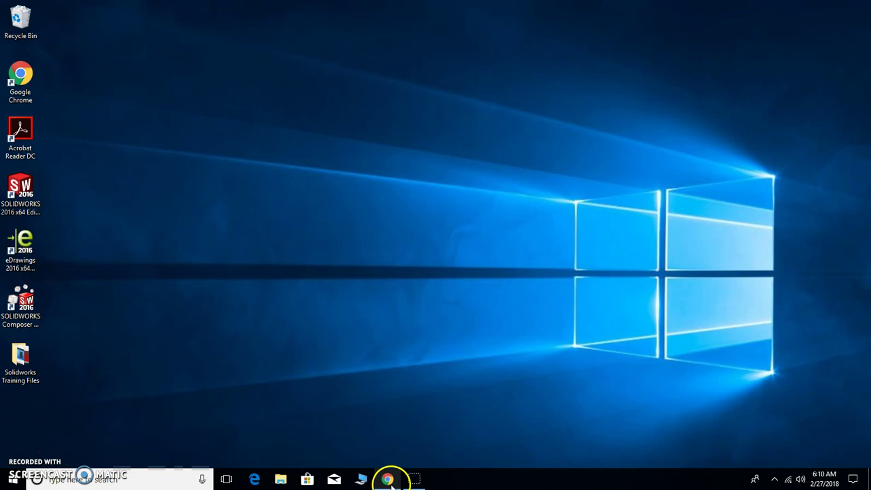
pyautogui.moveTo(391, 484)
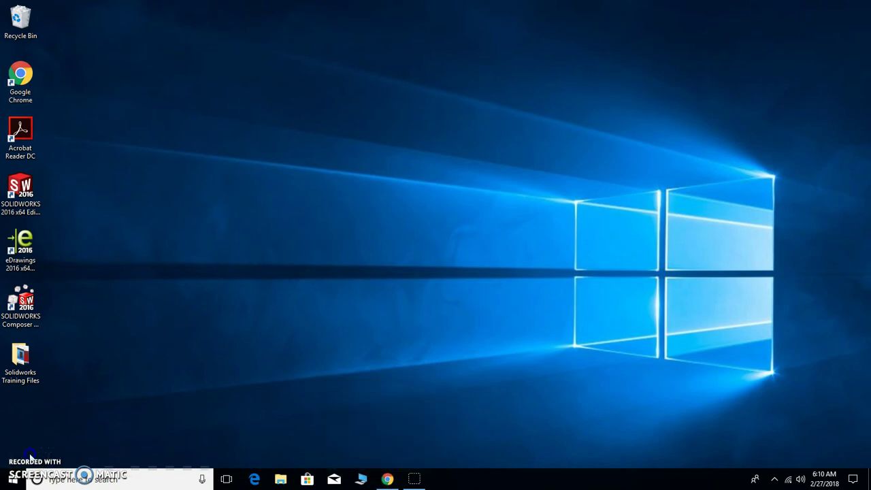
pyautogui.press('super+d')
pyautogui.click(61, 299)
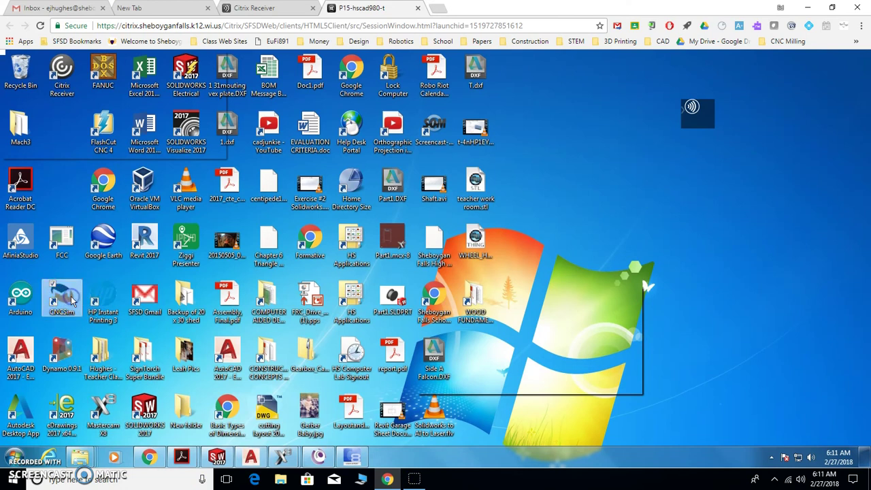
pyautogui.click(163, 227)
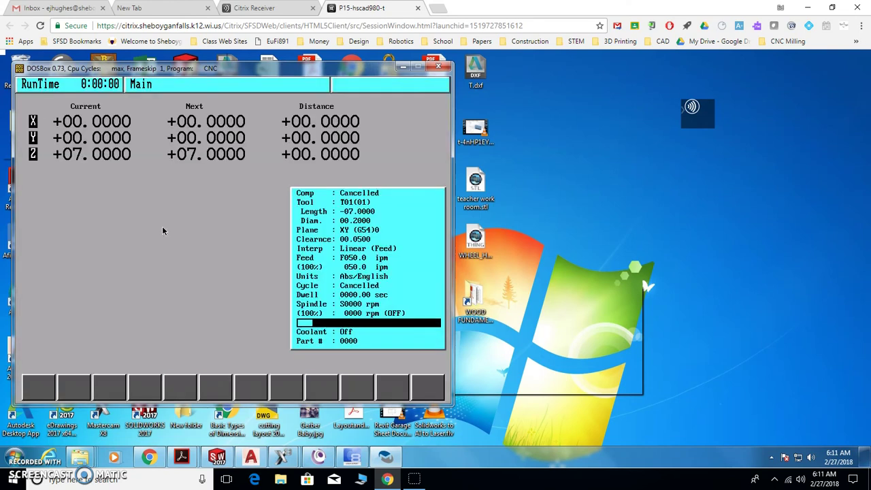
pyautogui.click(174, 221)
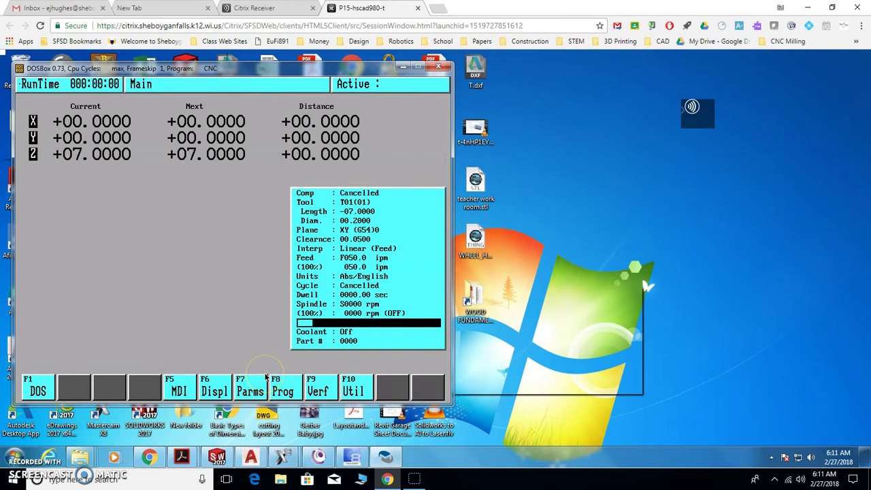
# Step: Select program O5555, Hughes Side A, for verification in the simulator and run its toolpaths through all tool changes
pyautogui.press('F9')
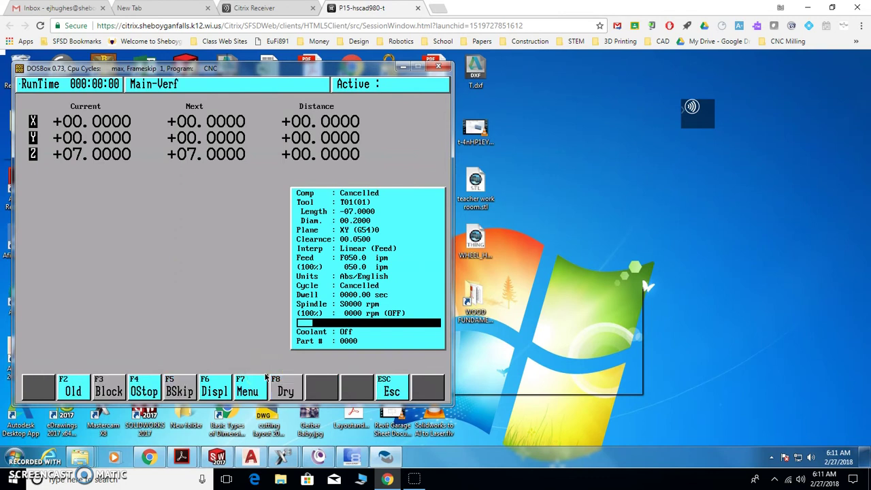
pyautogui.press('F7')
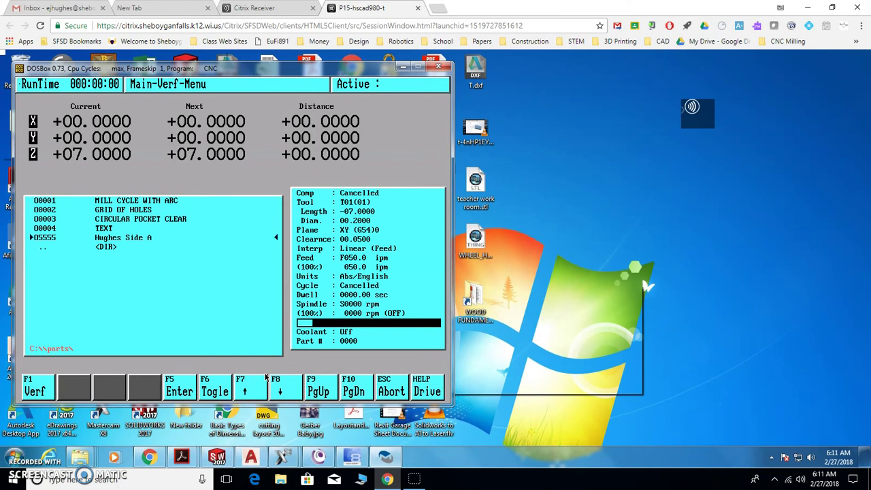
pyautogui.press('Return')
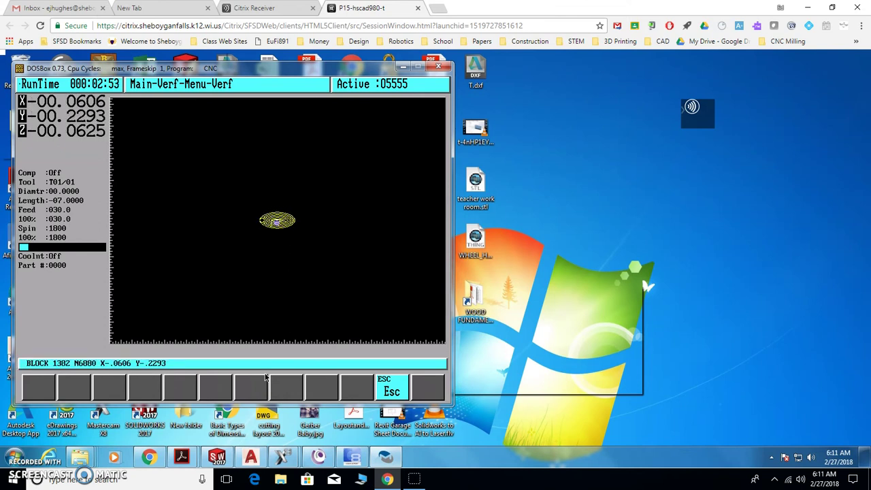
pyautogui.click(361, 366)
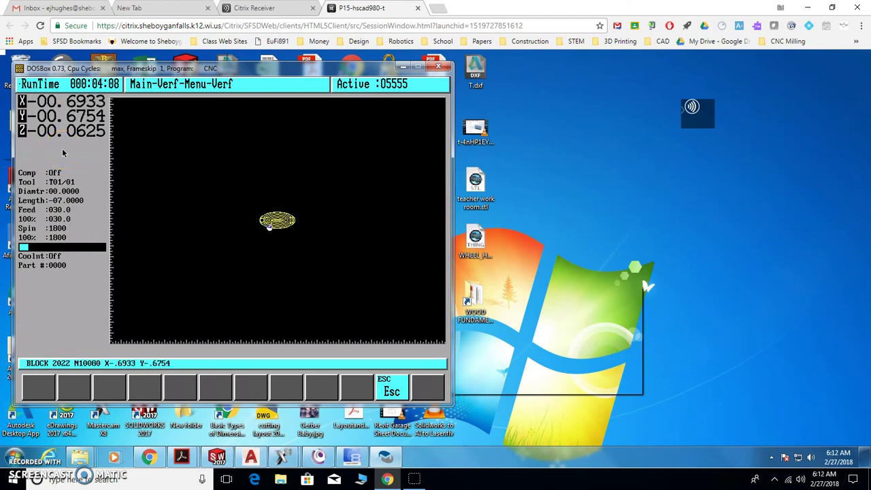
pyautogui.click(58, 183)
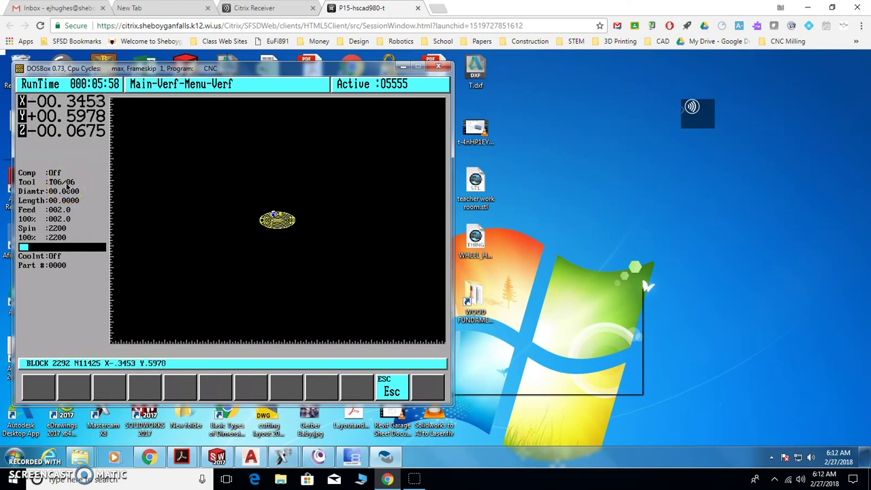
pyautogui.click(87, 136)
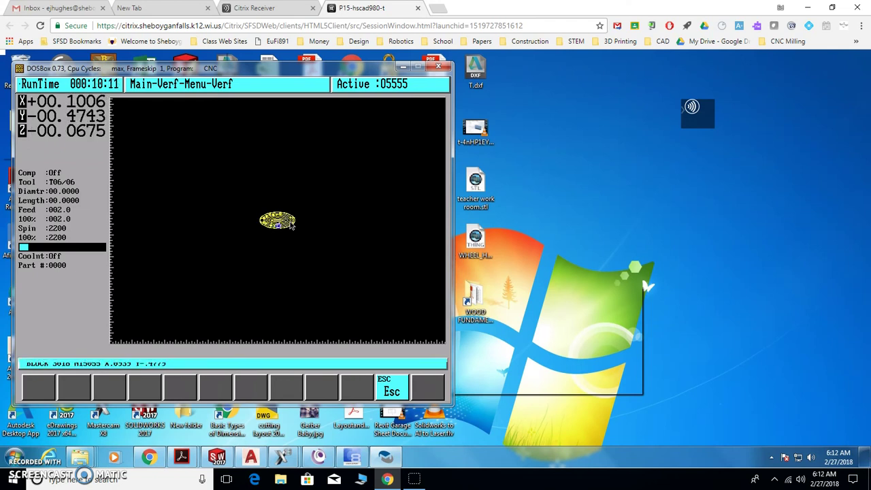
pyautogui.moveTo(273, 211); pyautogui.dragTo(289, 236)
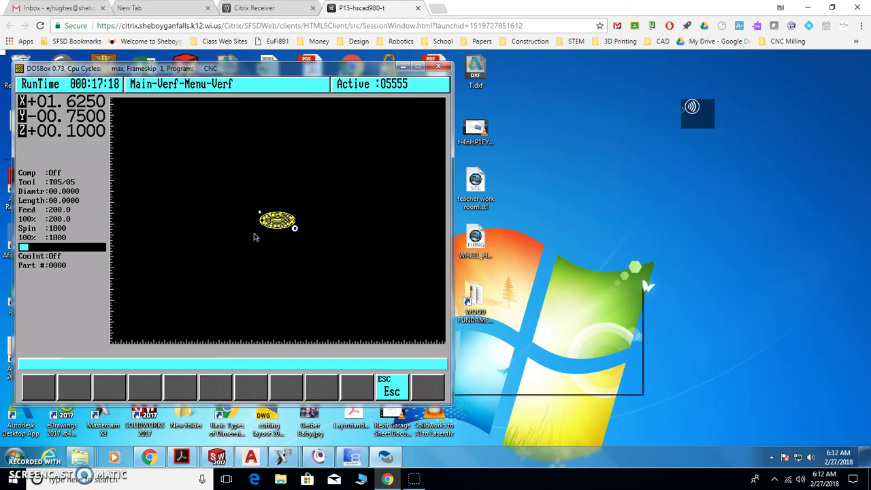
pyautogui.moveTo(255, 235)
pyautogui.mouseDown()
pyautogui.moveTo(266, 215)
pyautogui.moveTo(282, 218)
pyautogui.mouseUp()
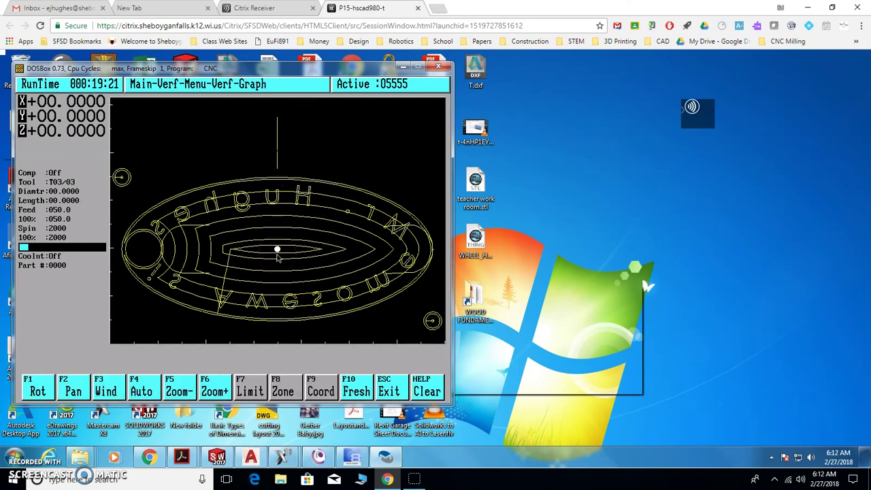
# Step: Rotate the verified toolpath plot to an isometric view, dismissing the Mastercam disconnection error without saving Side Aa.mcx-8
pyautogui.press('F1')
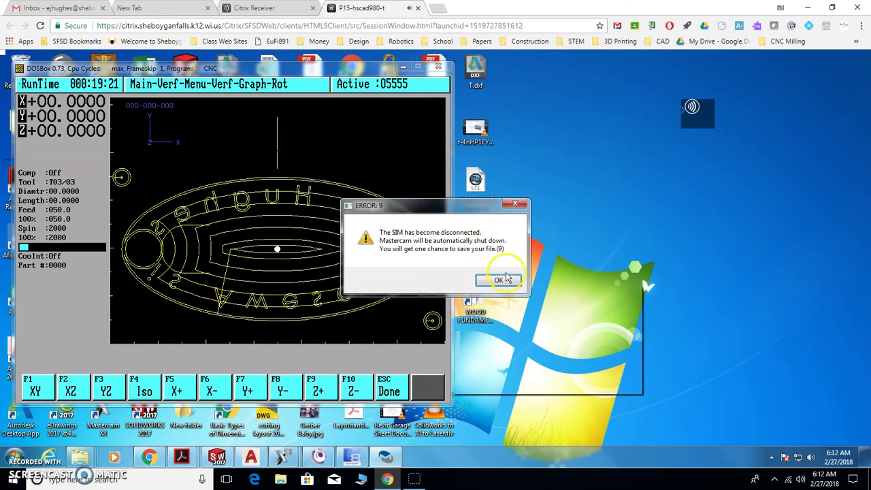
pyautogui.click(500, 280)
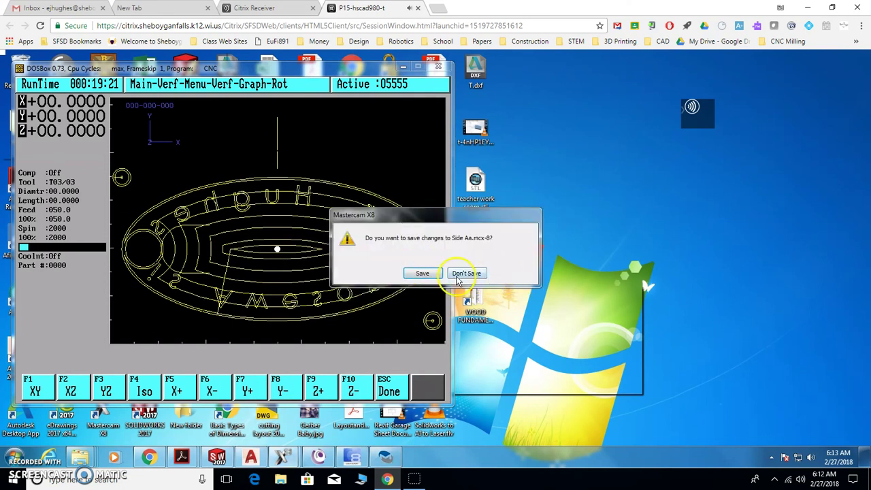
pyautogui.click(460, 275)
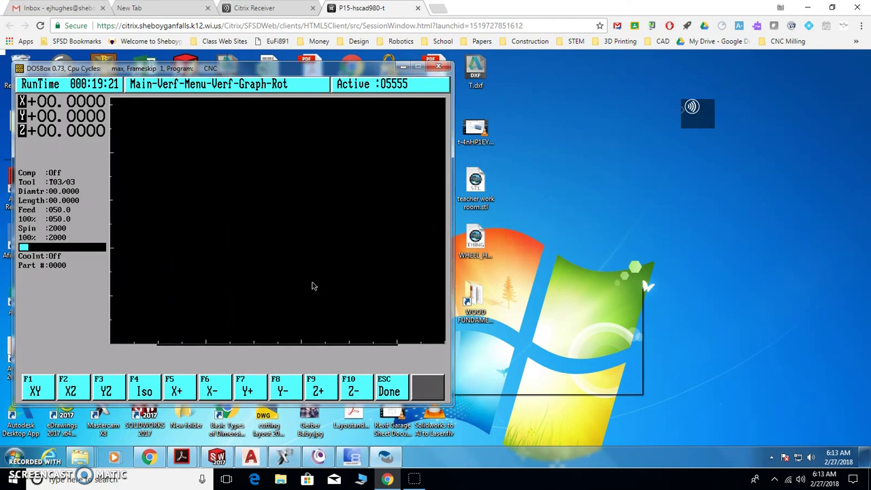
pyautogui.click(313, 215)
pyautogui.click(269, 172)
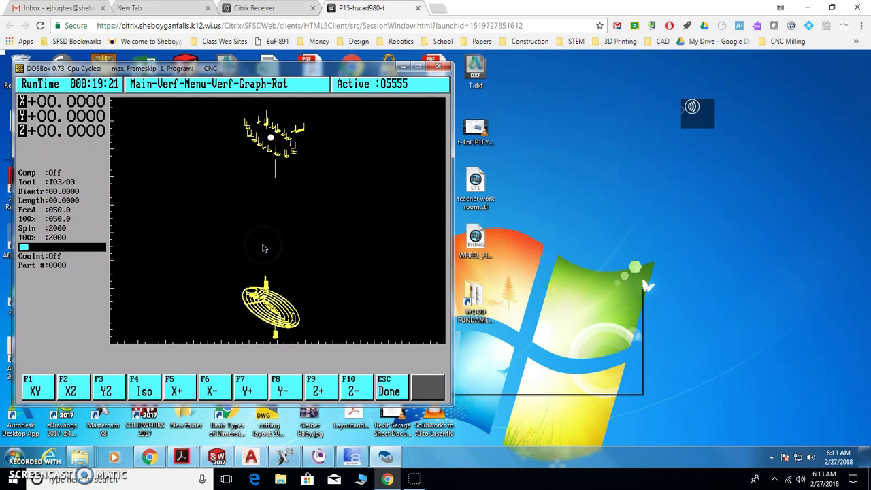
# Step: Close the CNC simulator and open the cnc (Y:) network drive in Windows Explorer
pyautogui.click(443, 66)
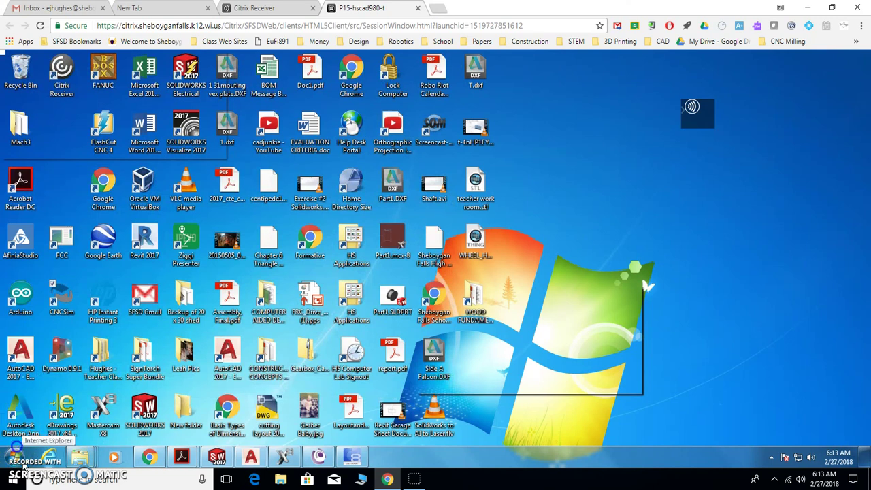
pyautogui.click(16, 457)
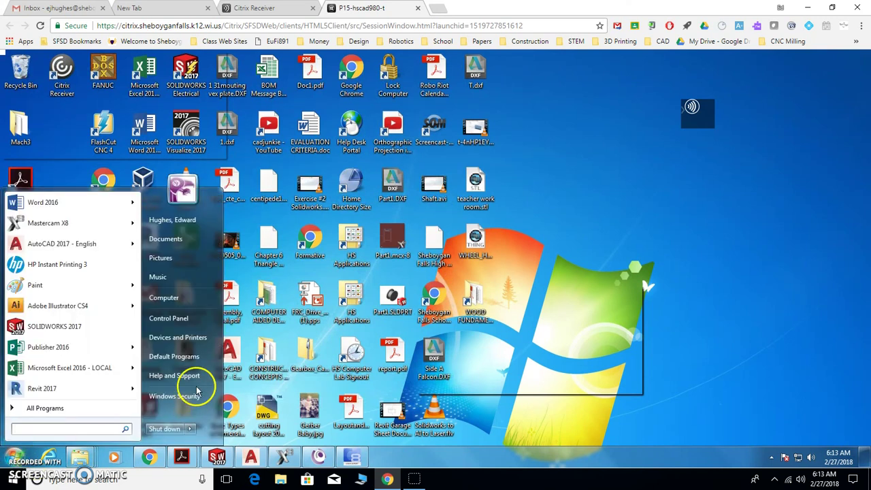
pyautogui.click(164, 298)
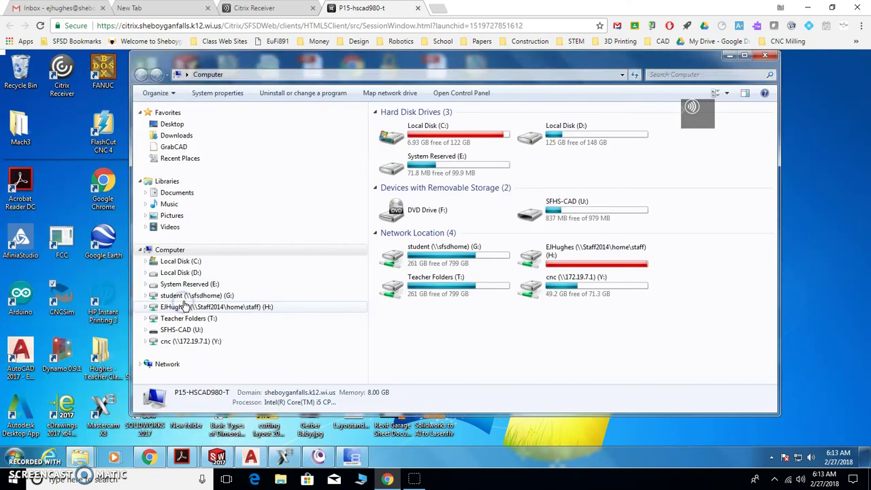
pyautogui.doubleClick(557, 294)
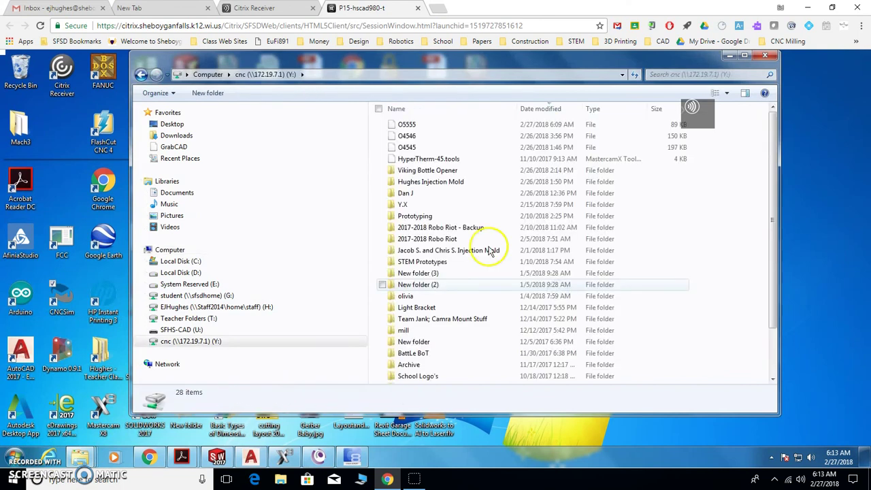